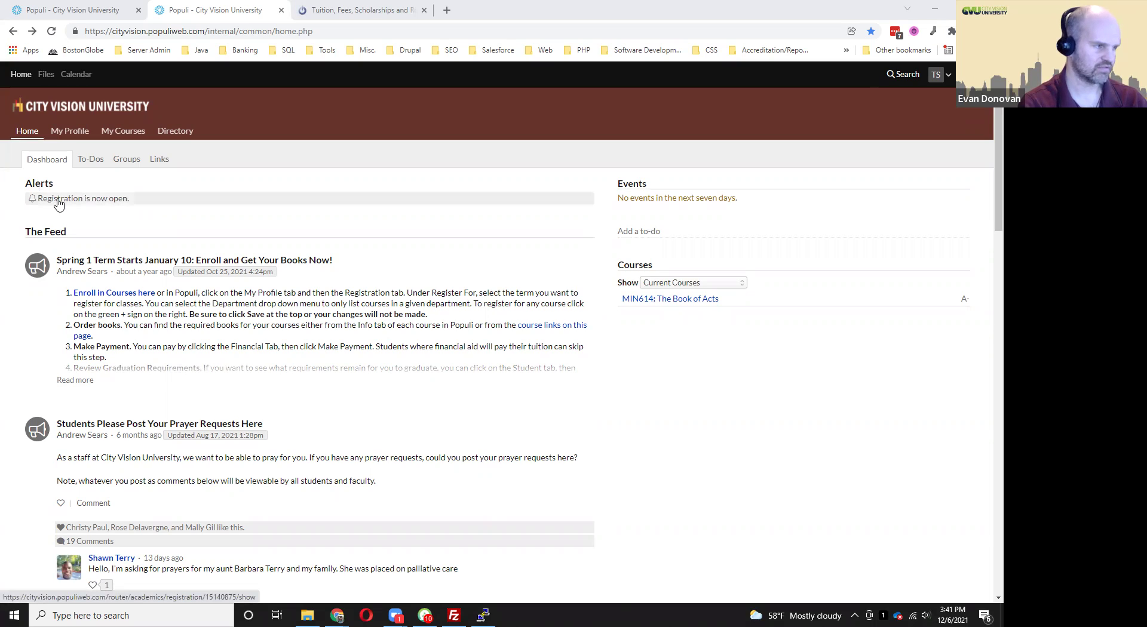
Open course registration from the registration alert and check the available terms, keeping Spring 1 Term 2021-2022.
left_click(58, 205)
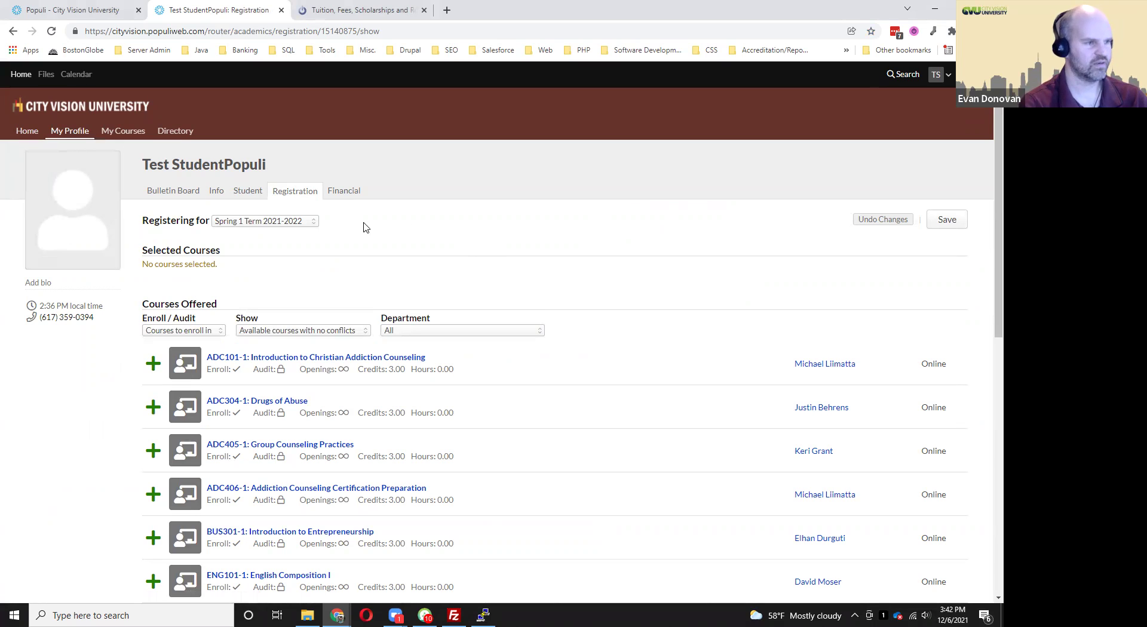
left_click(294, 222)
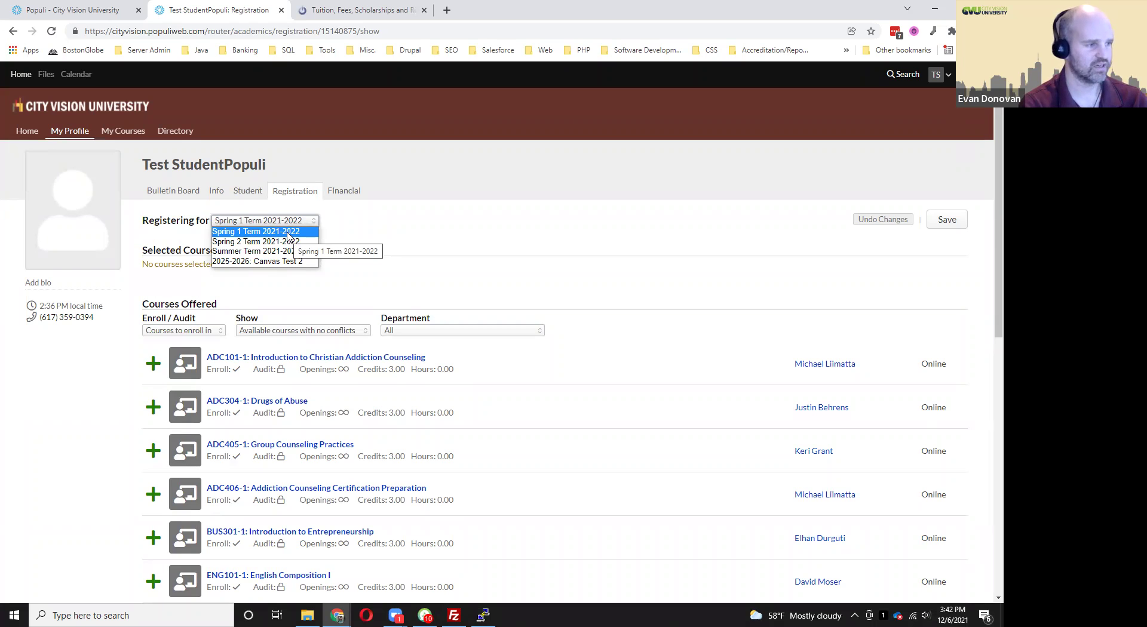
left_click(418, 241)
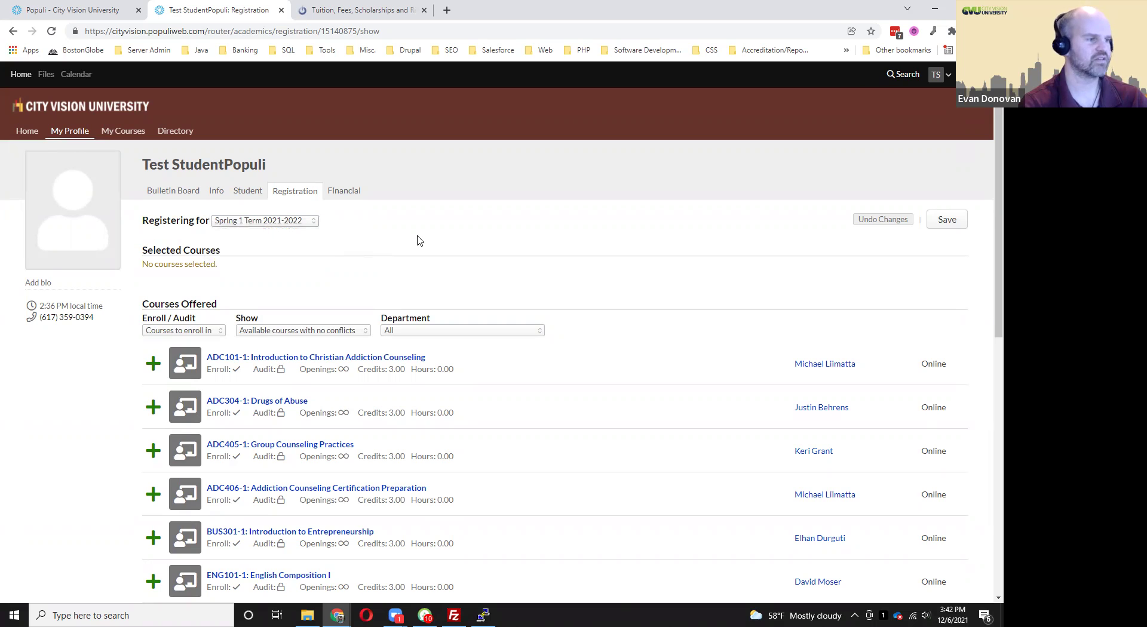
Enroll in ADC101-1: Introduction to Christian Addiction Counseling from the offered courses and save the registration.
scroll(628, 262, "down", 1)
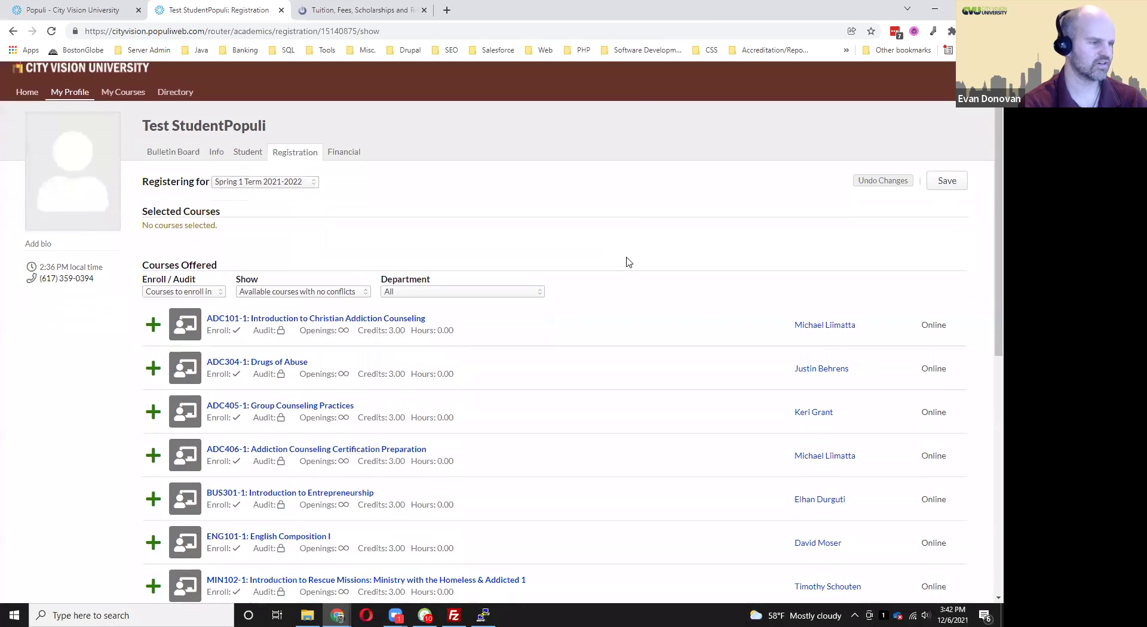
scroll(628, 262, "down", 2)
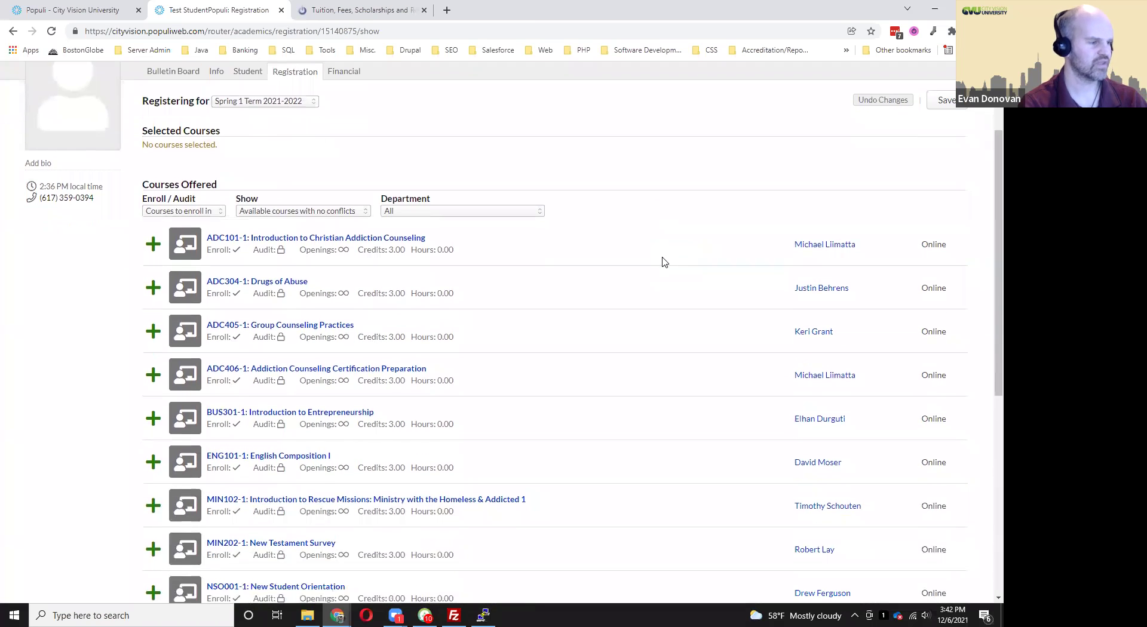
scroll(663, 262, "down", 3)
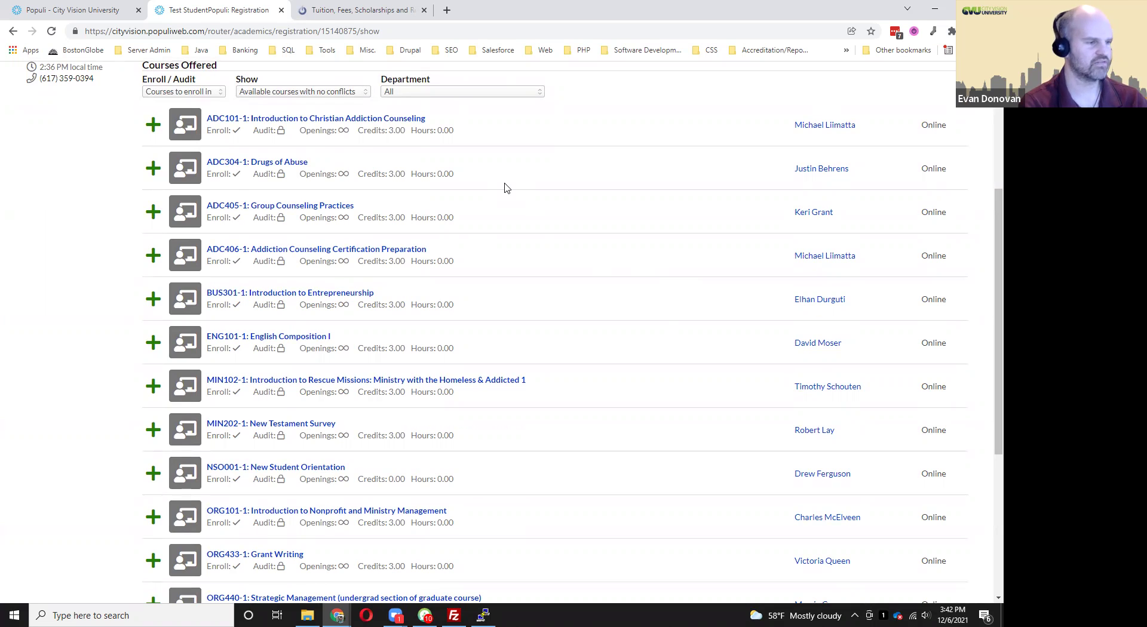
scroll(633, 335, "down", 3)
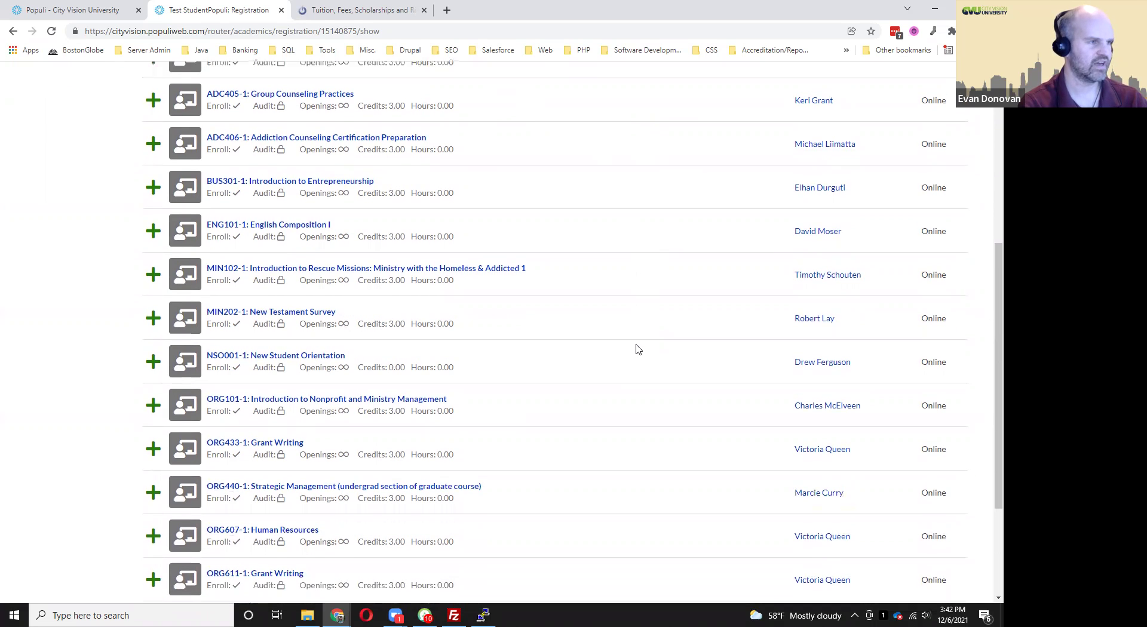
scroll(638, 350, "up", 4)
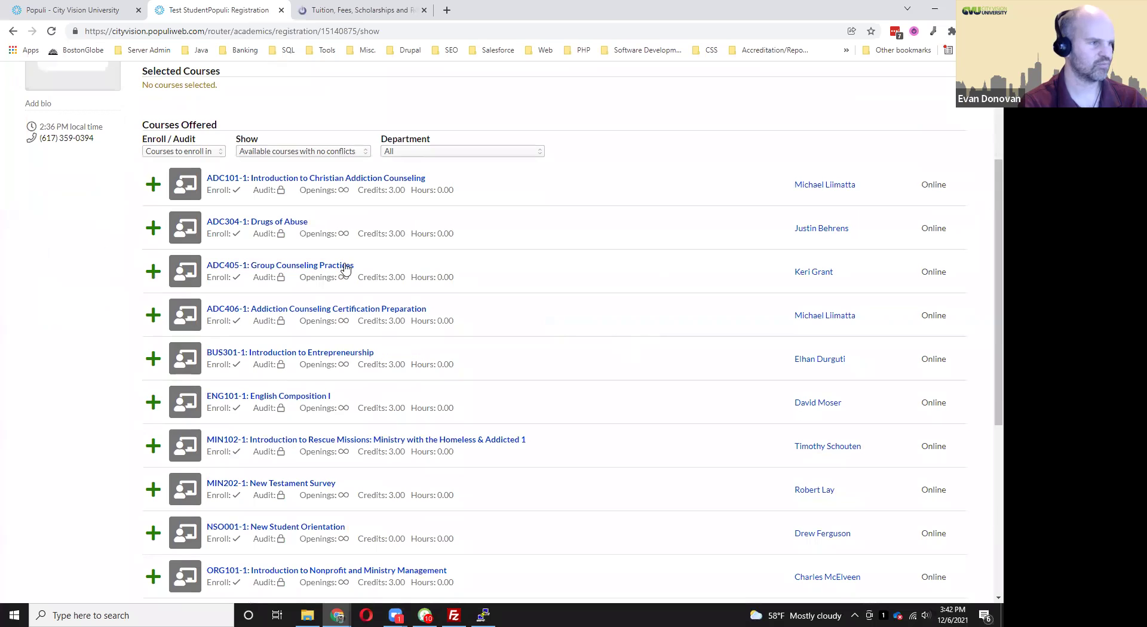
left_click(153, 185)
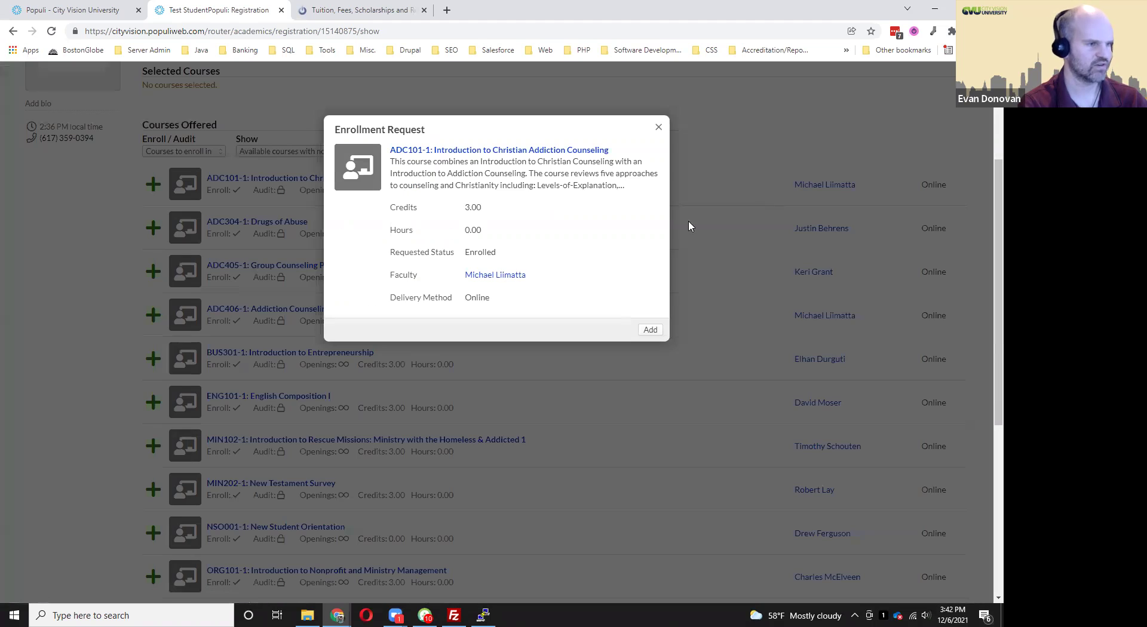
left_click(650, 331)
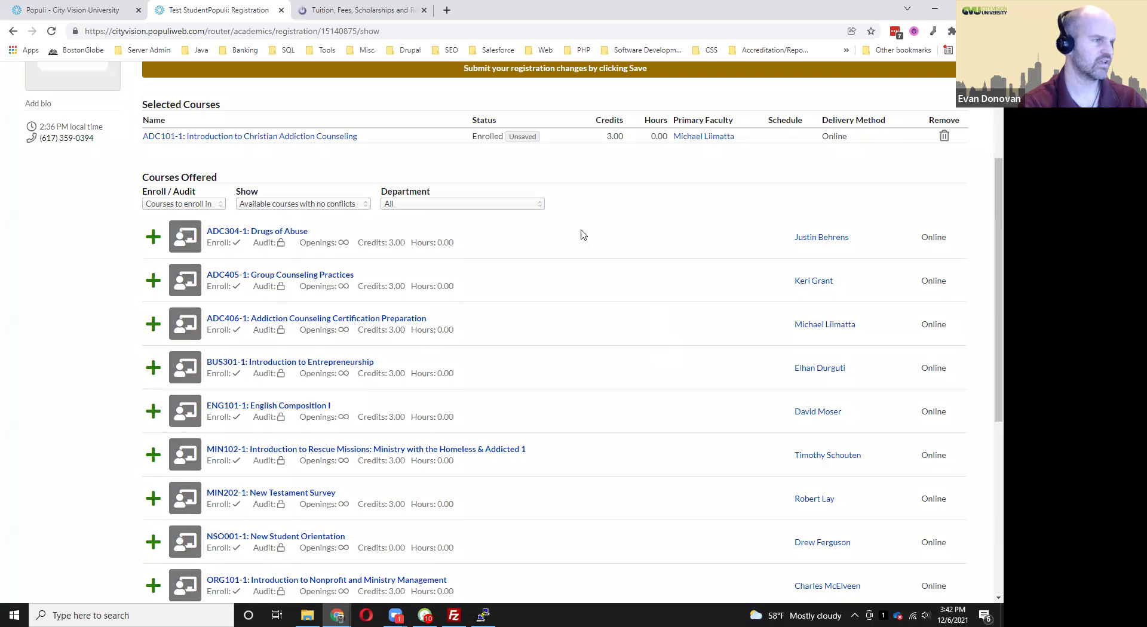
scroll(670, 84, "up", 3)
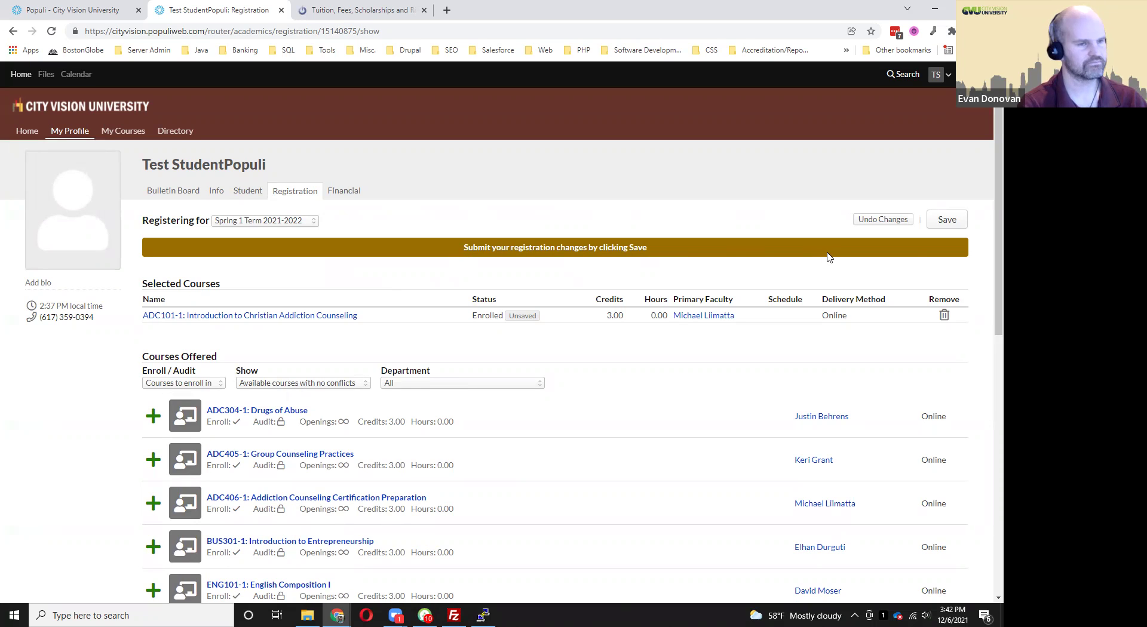
left_click(958, 222)
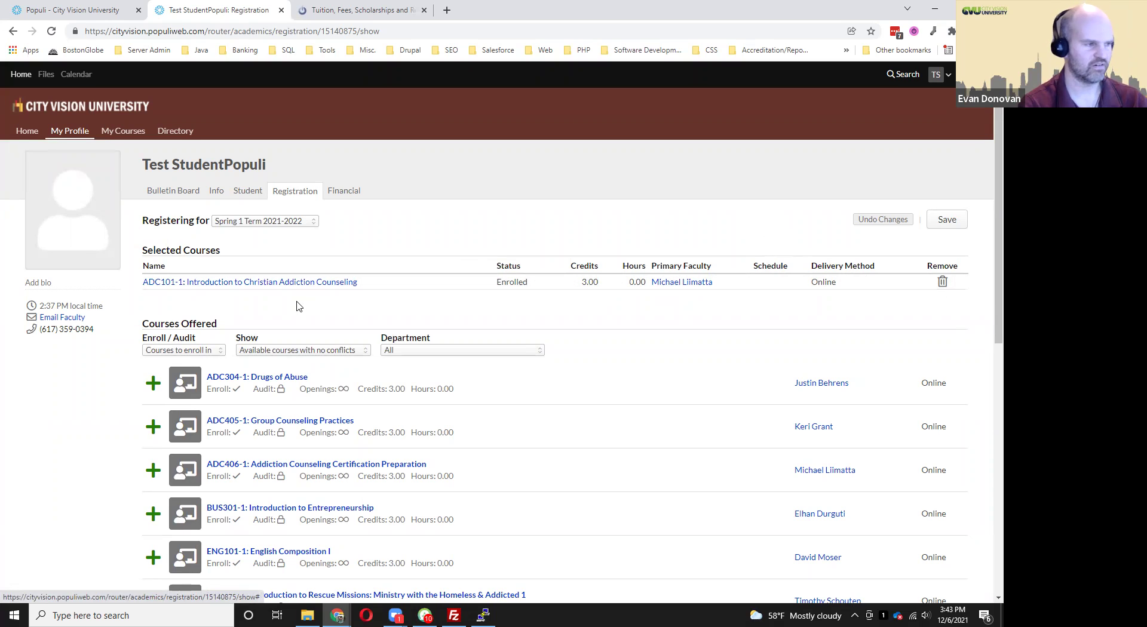
Remove ADC101-1: Introduction to Christian Addiction Counseling from the selected courses and save the registration changes.
left_click(942, 283)
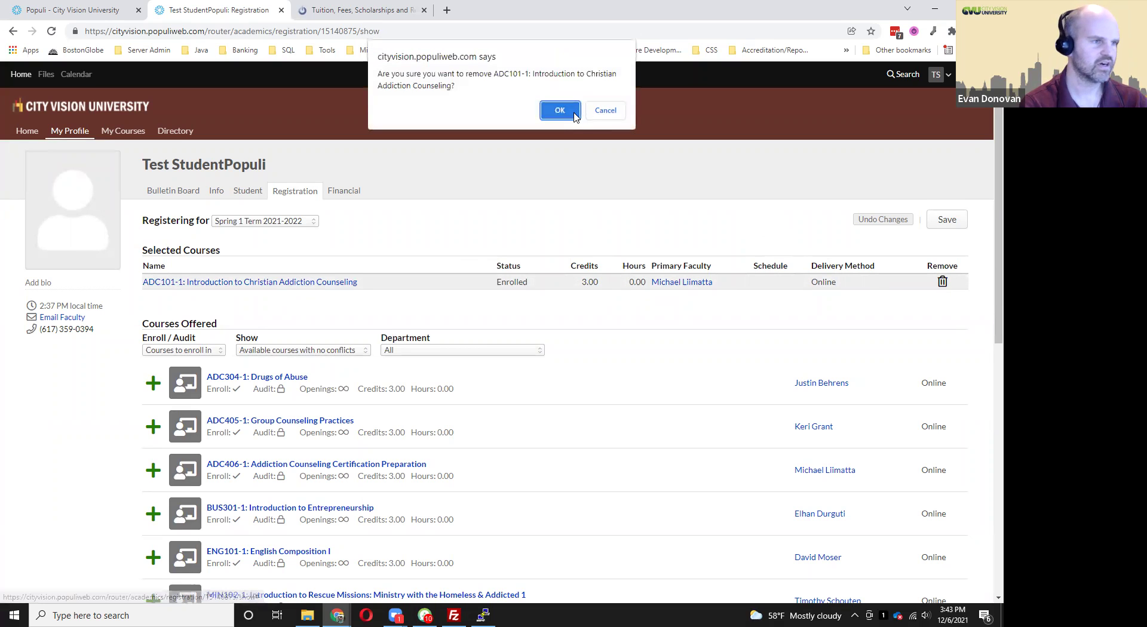
left_click(560, 110)
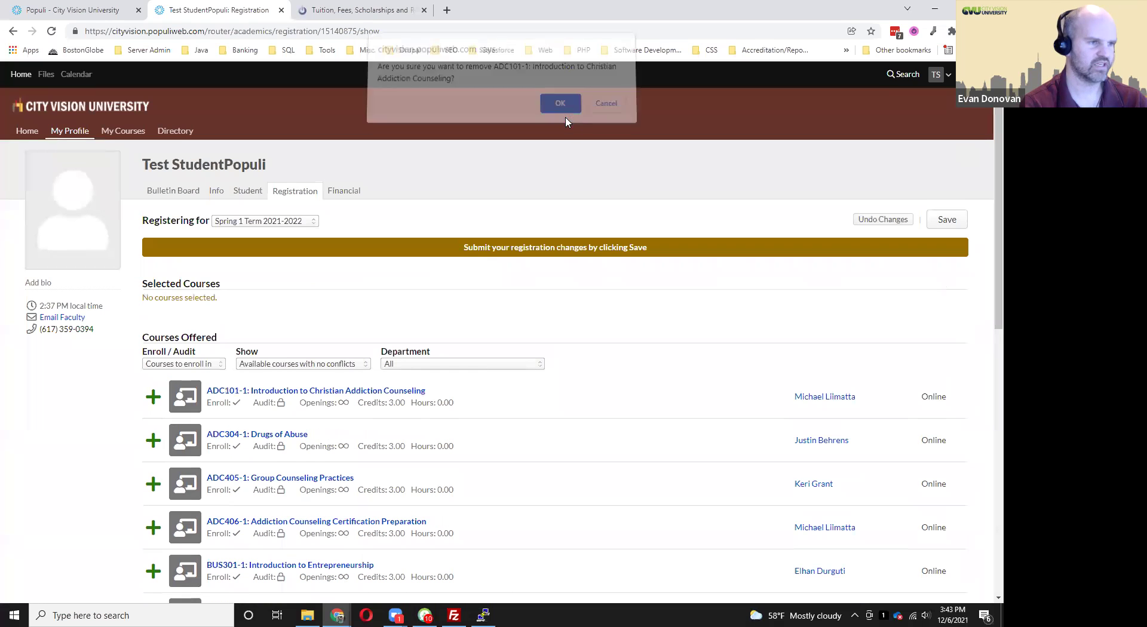
left_click(954, 228)
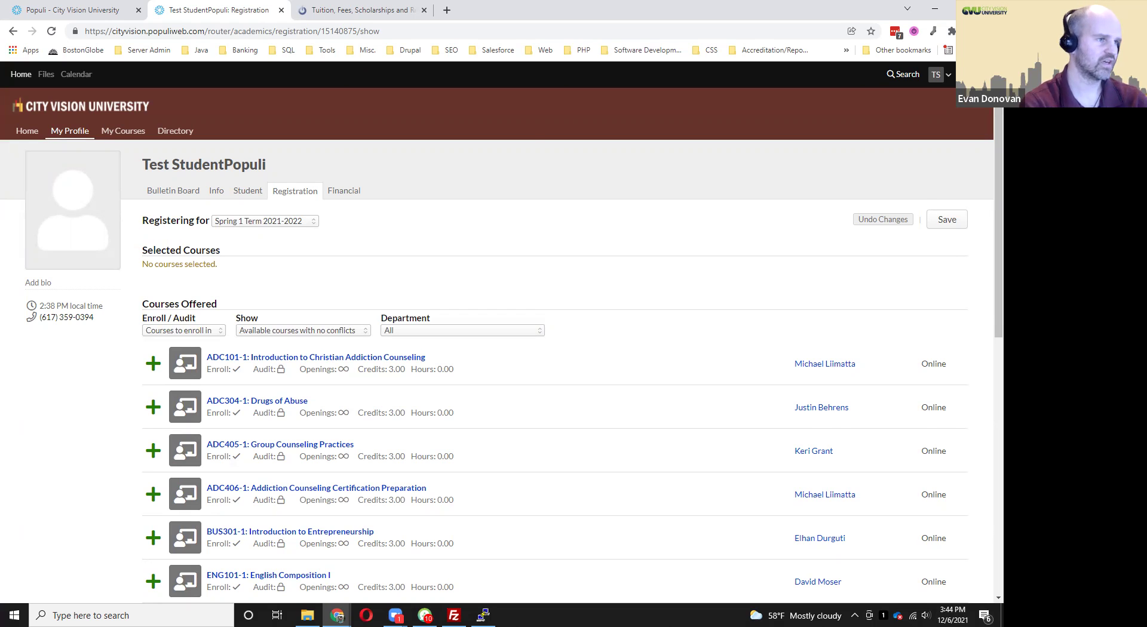
Switch to the City Vision University website and open the Drop a Course form for current students.
left_click(328, 12)
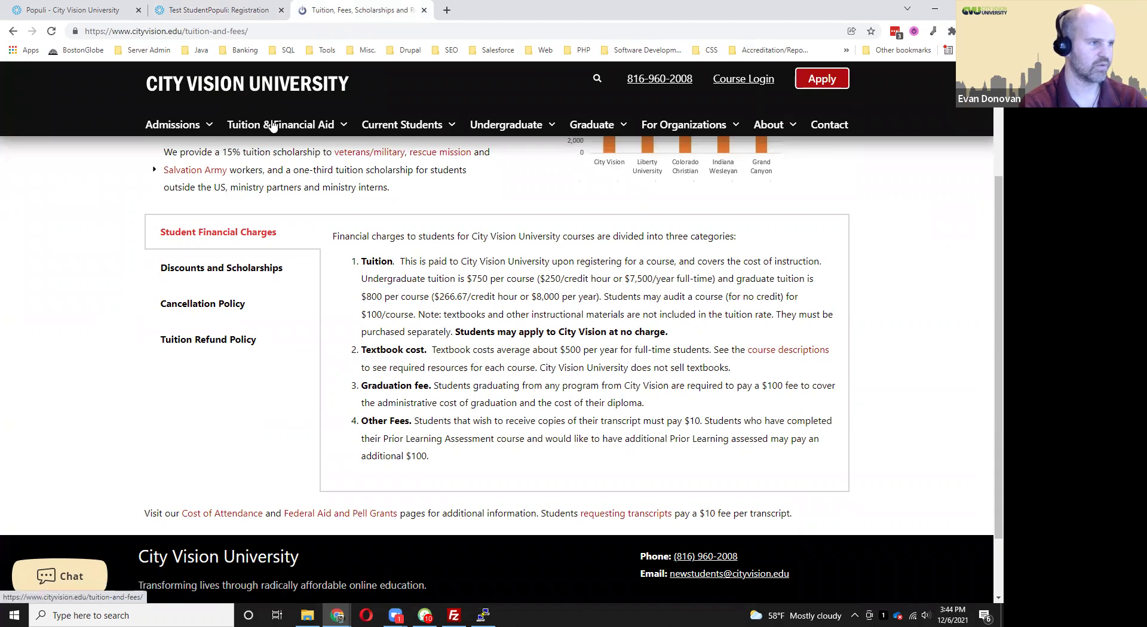
mouse_move(272, 125)
mouse_move(391, 123)
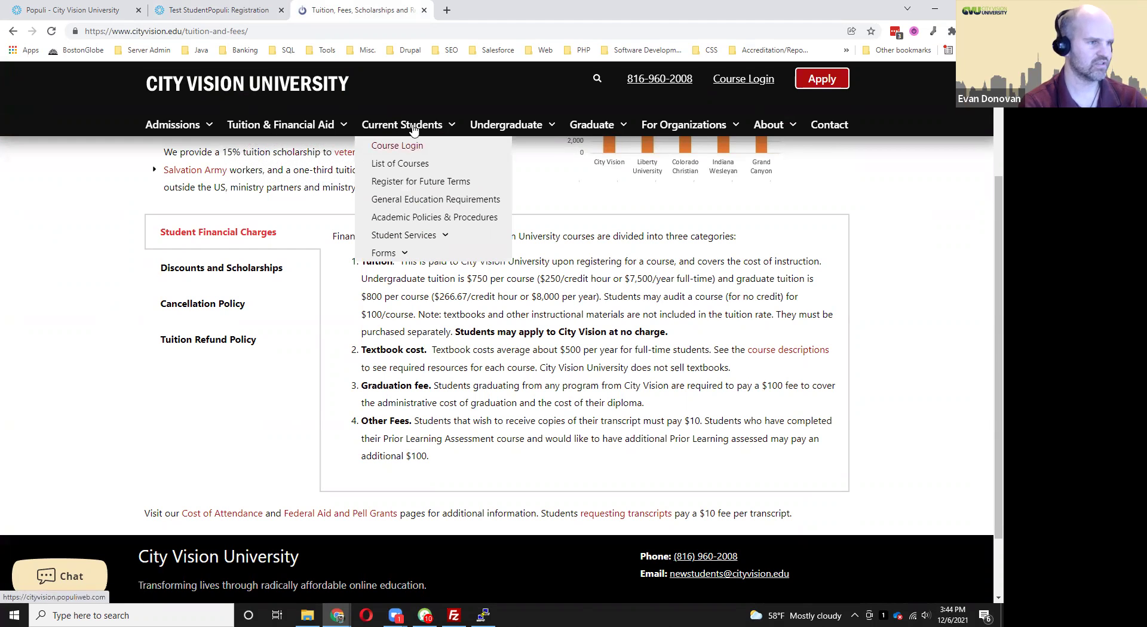
mouse_move(391, 249)
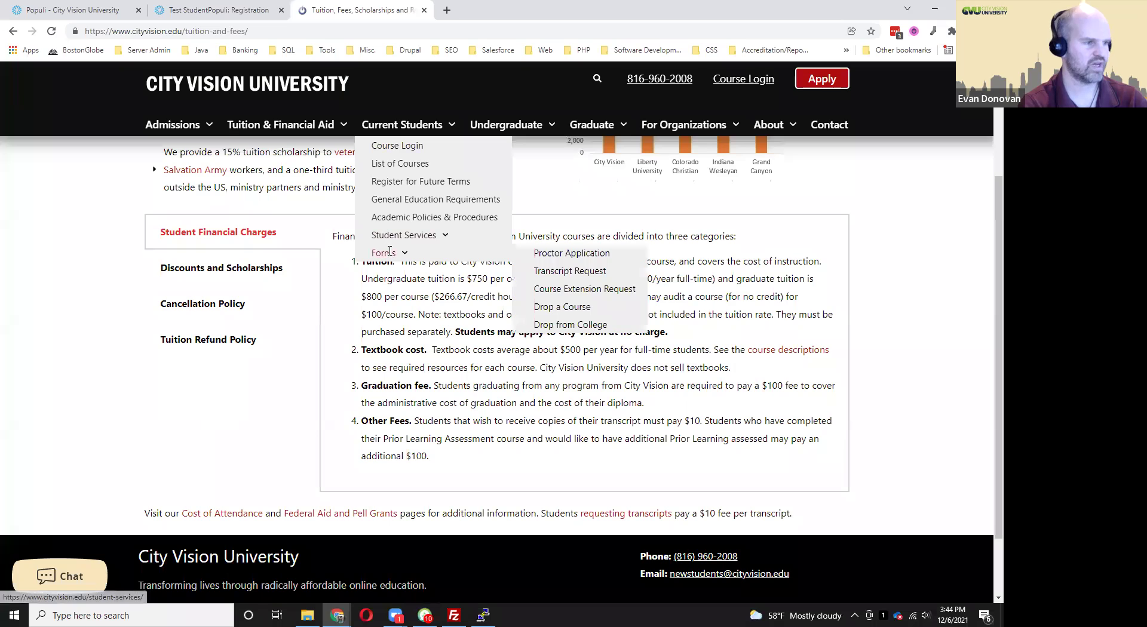
left_click(582, 313)
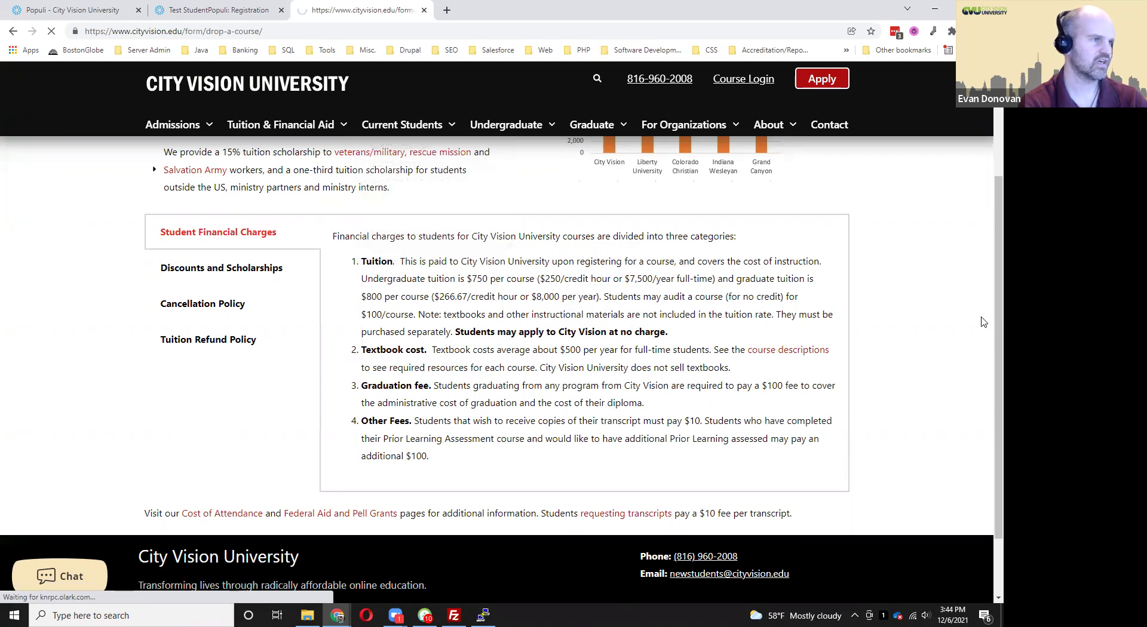
Examine the Drop a Course form's grading policy and its name, email, courses to drop and reason fields without filling them in.
scroll(532, 317, "down", 2)
scroll(542, 310, "up", 1)
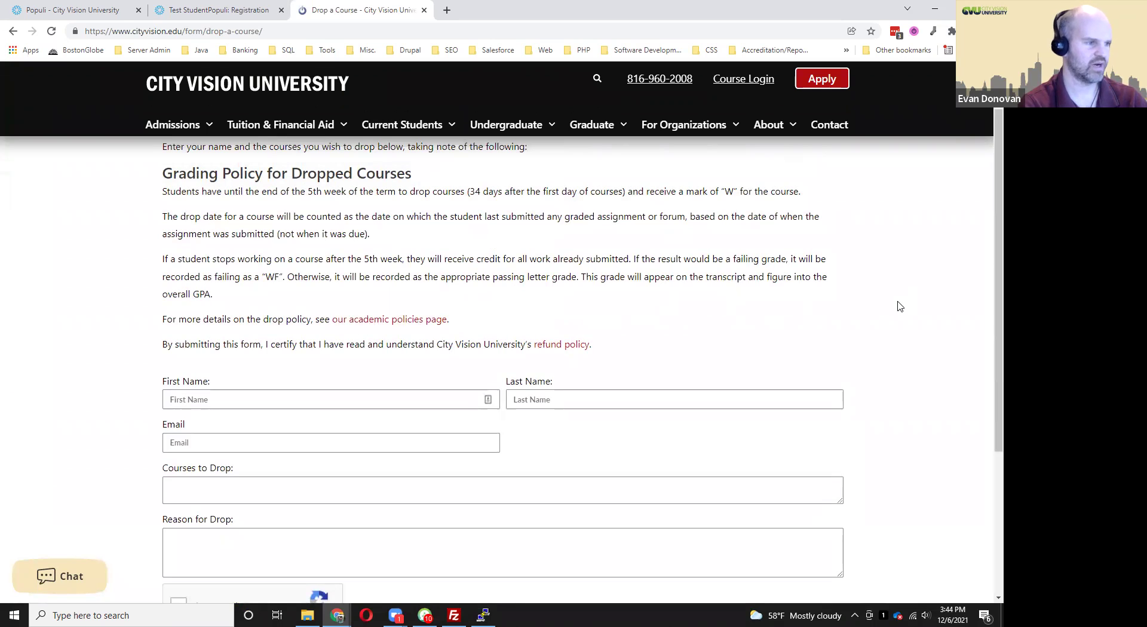
left_click(226, 401)
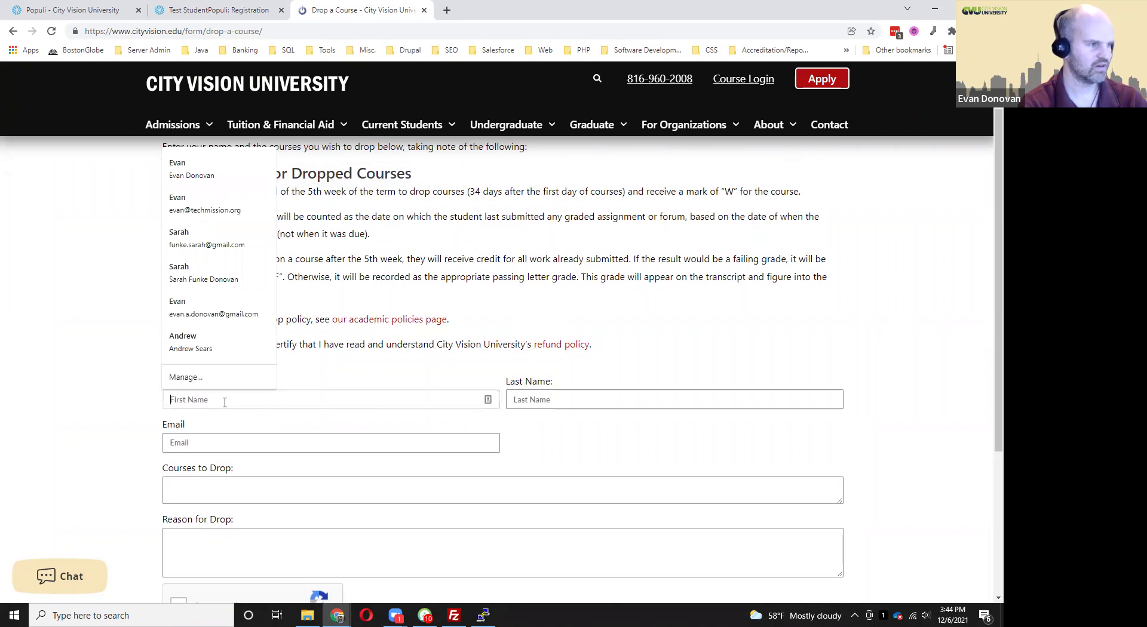
left_click(717, 402)
left_click(187, 443)
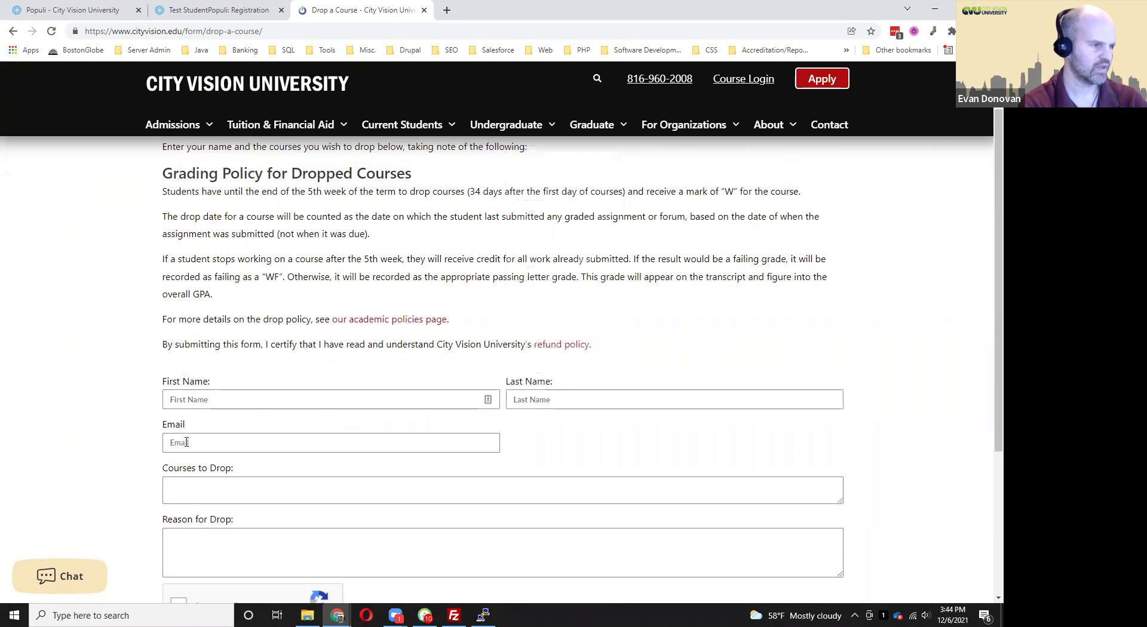
left_click(602, 455)
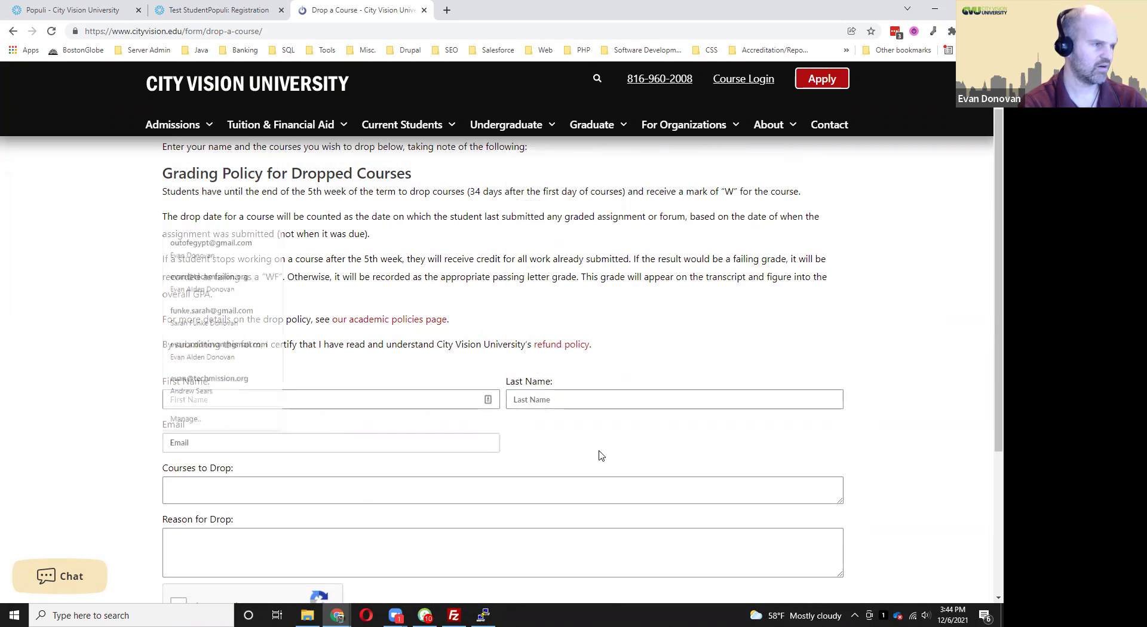
left_click(362, 492)
scroll(759, 457, "down", 1)
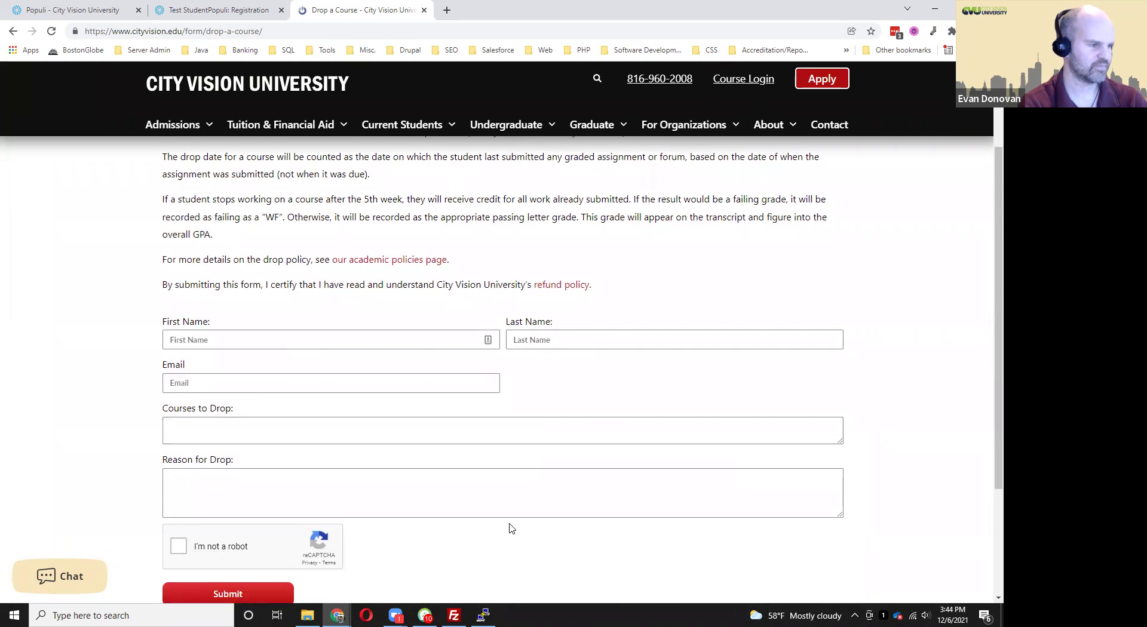
left_click(502, 494)
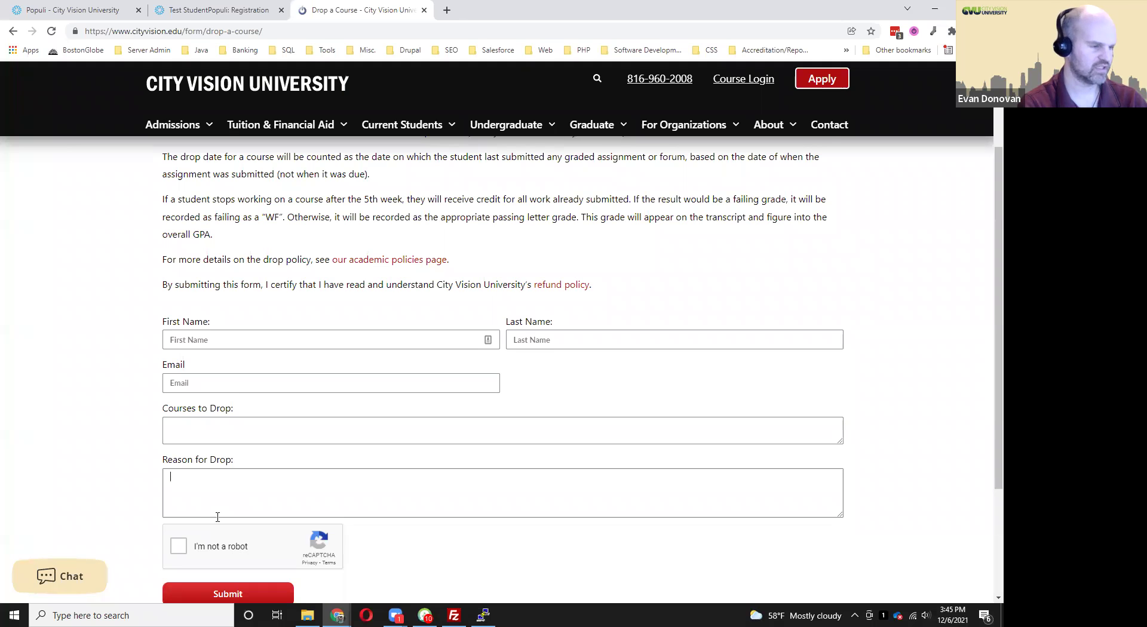
scroll(218, 517, "down", 1)
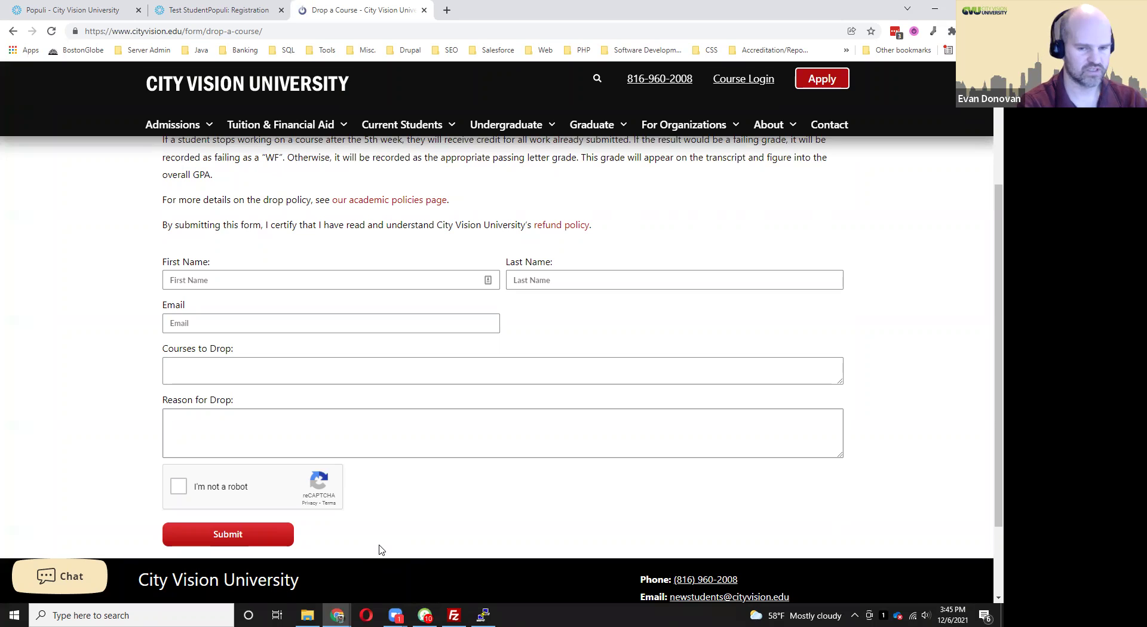
Return to the Populi registration page and set the registration term to 2025-2026: Canvas Test 2.
left_click(204, 12)
left_click(287, 221)
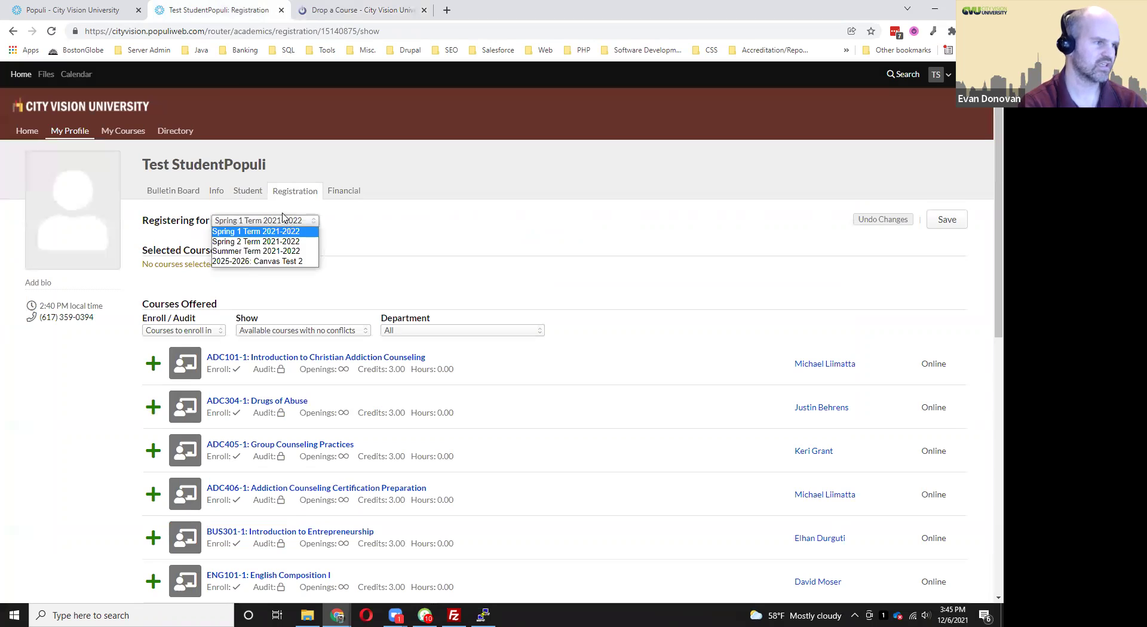
left_click(281, 261)
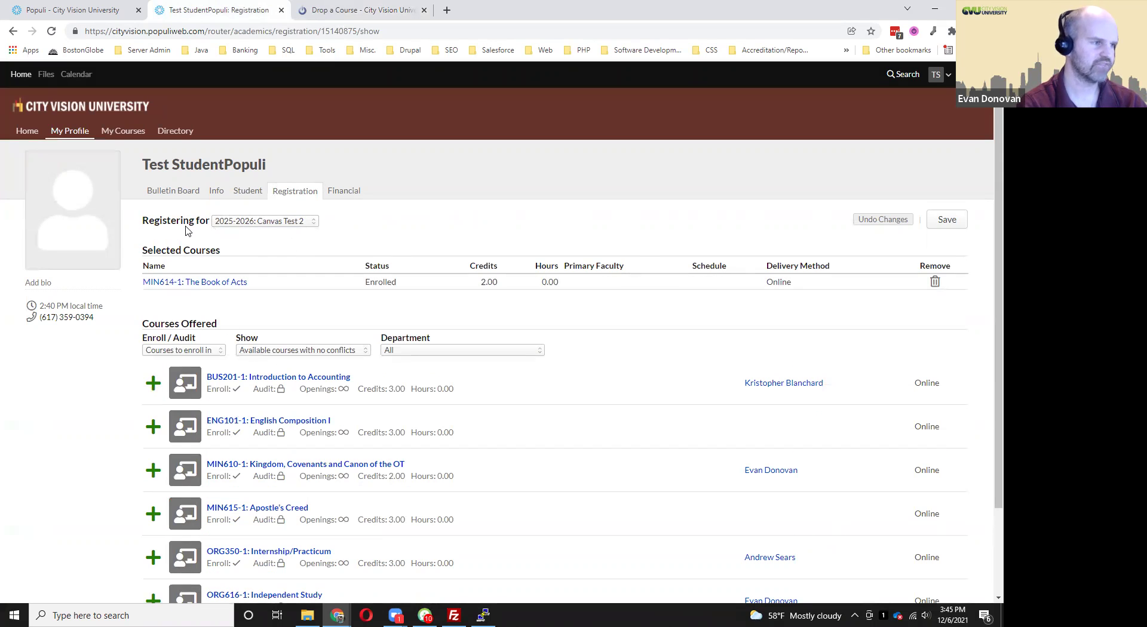
left_click(240, 222)
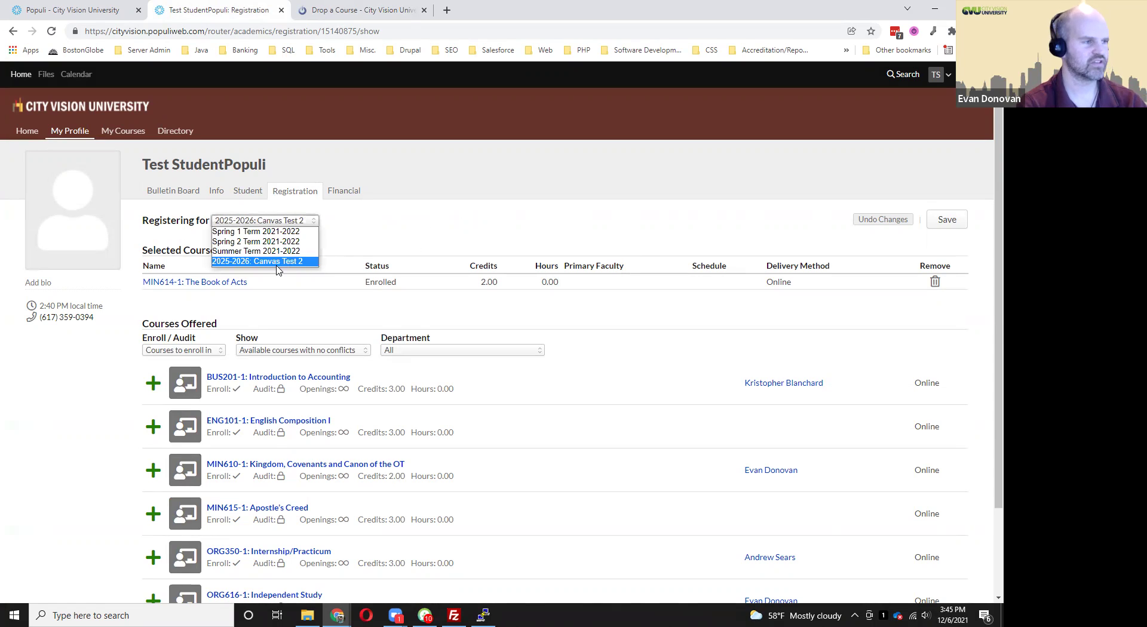
left_click(234, 263)
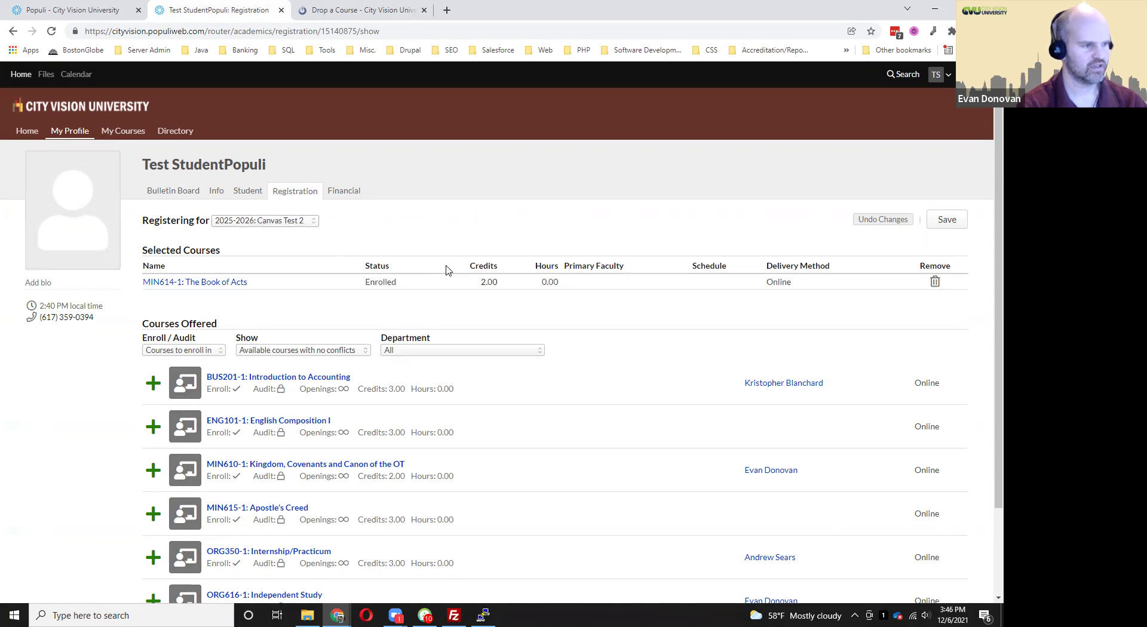